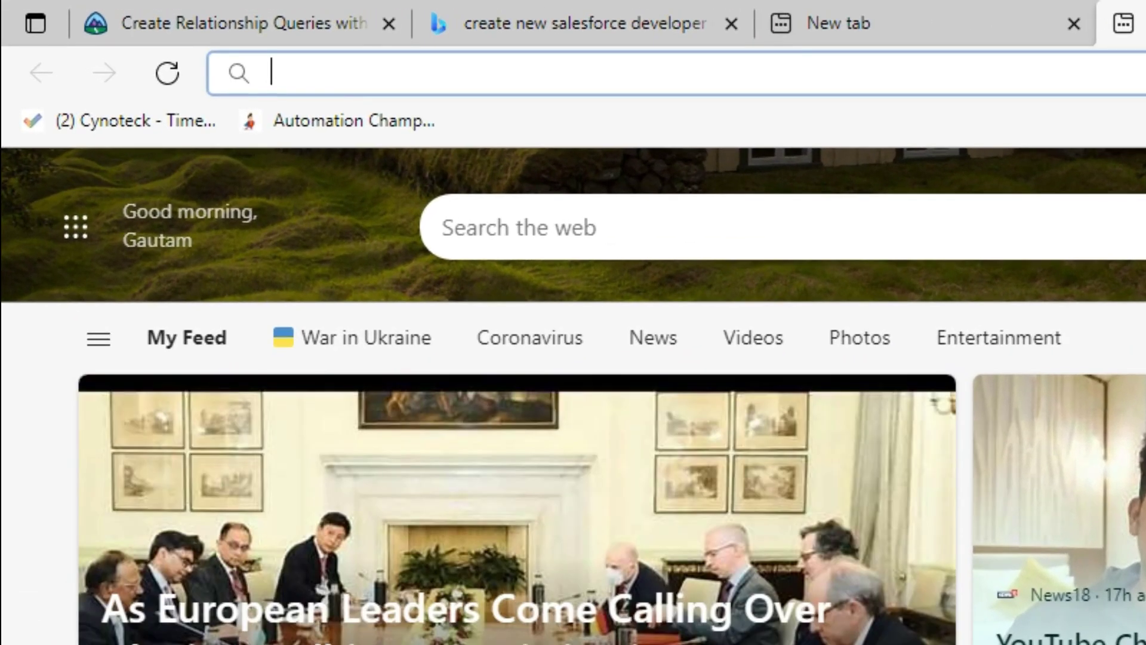
# Step: Search Bing from the address bar for how to create a new Salesforce developer org
pyautogui.write('create')
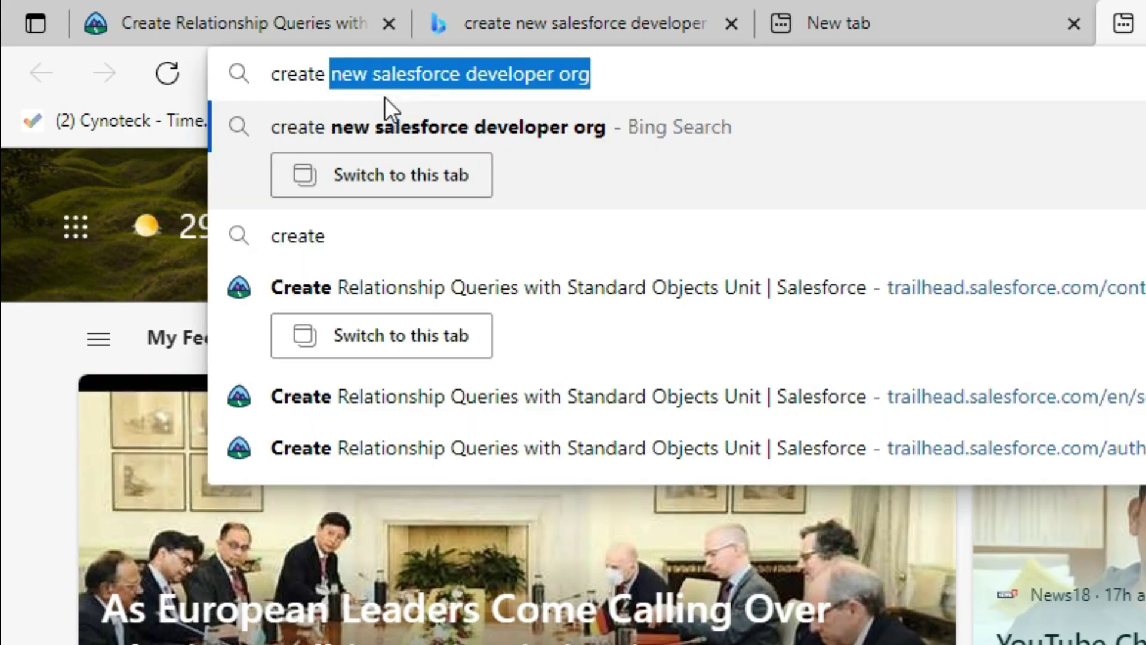
pyautogui.press('End')
pyautogui.press('Return')
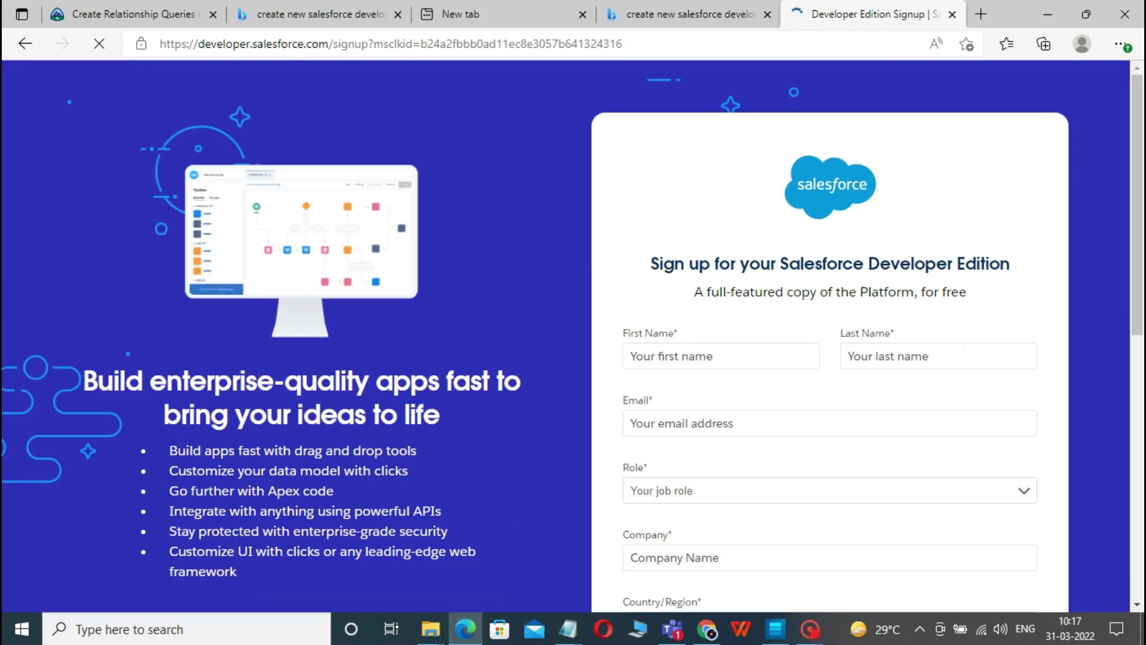
# Step: Enter the first name, last name and email, choose the Developer role, and enter company Cynoteck
pyautogui.scroll(-2, 898, 182)
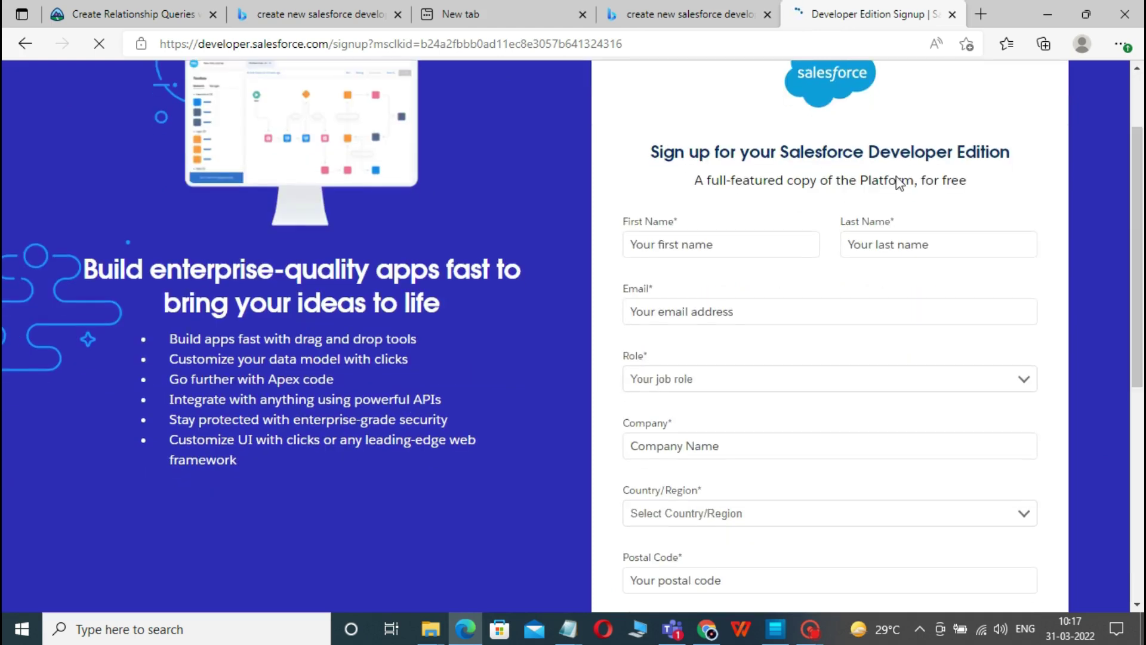
pyautogui.click(716, 245)
pyautogui.click(899, 248)
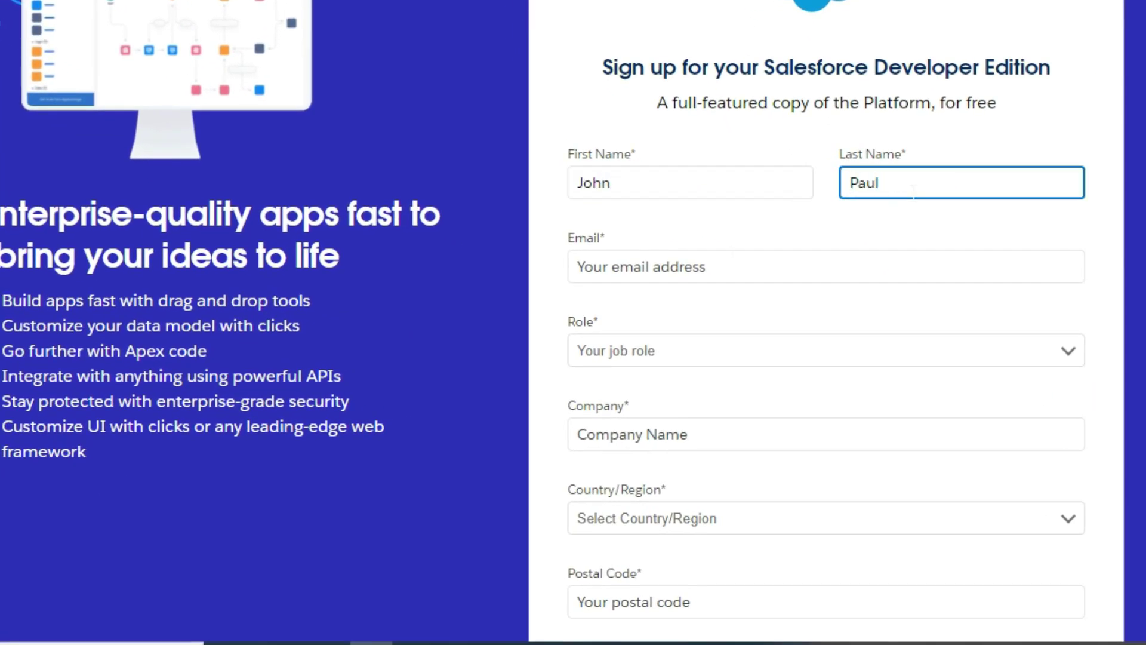
pyautogui.press('Tab')
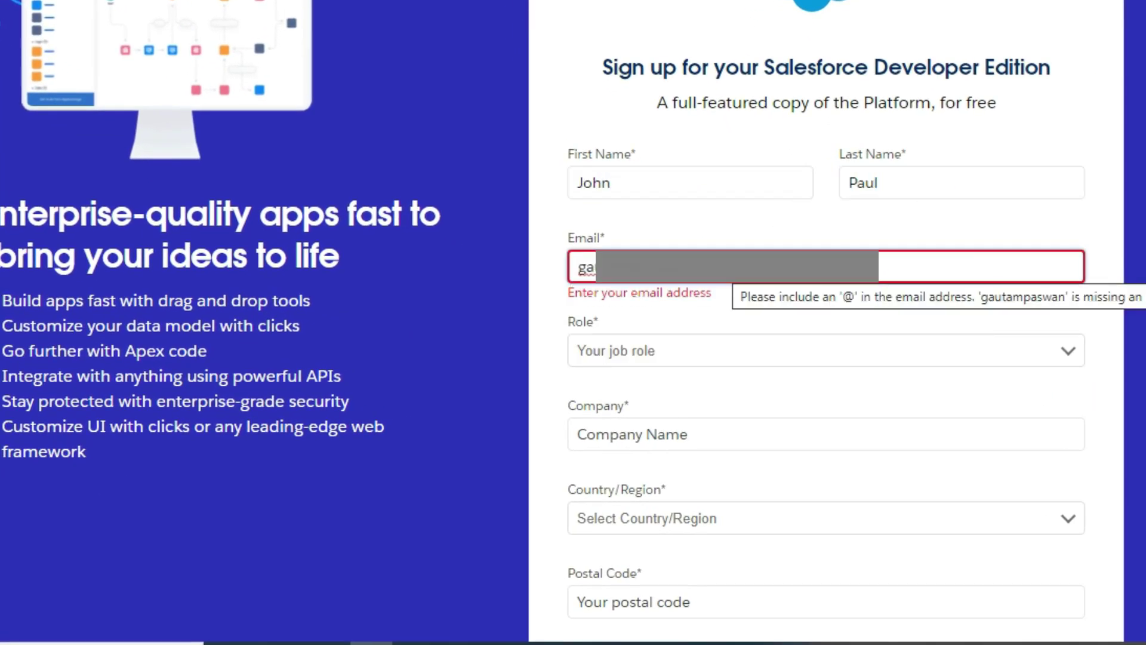
pyautogui.click(656, 351)
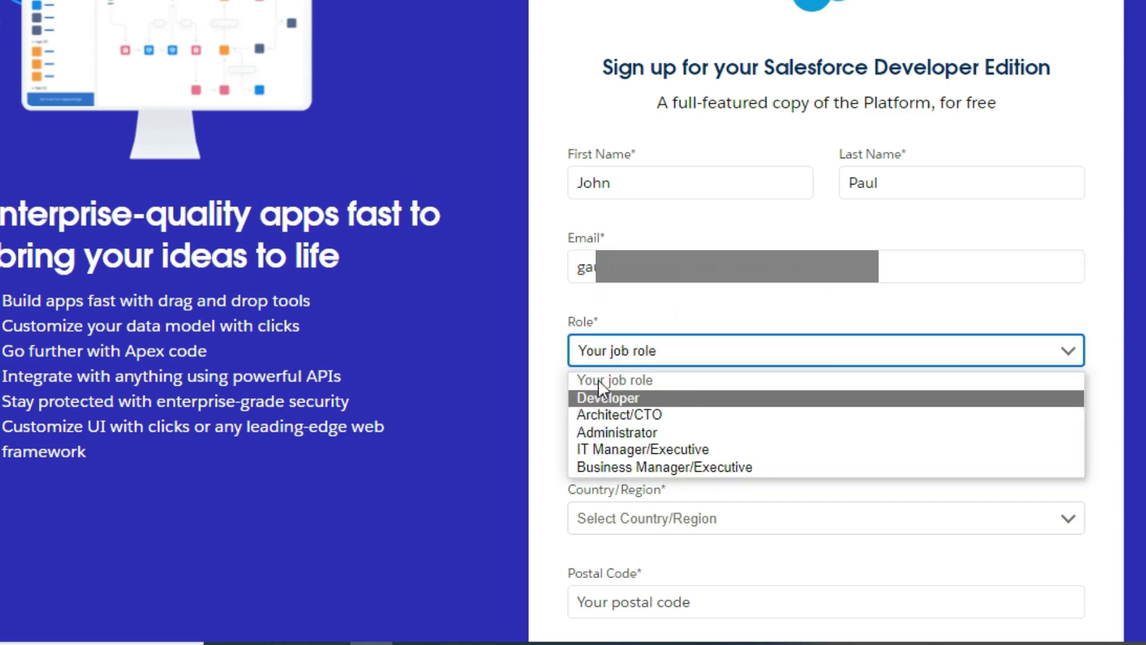
pyautogui.click(602, 397)
pyautogui.press('Tab')
pyautogui.write('Cynoteck')
# Step: Select India as the country, enter the postal code and username, and submit the signup form
pyautogui.scroll(-1, 765, 333)
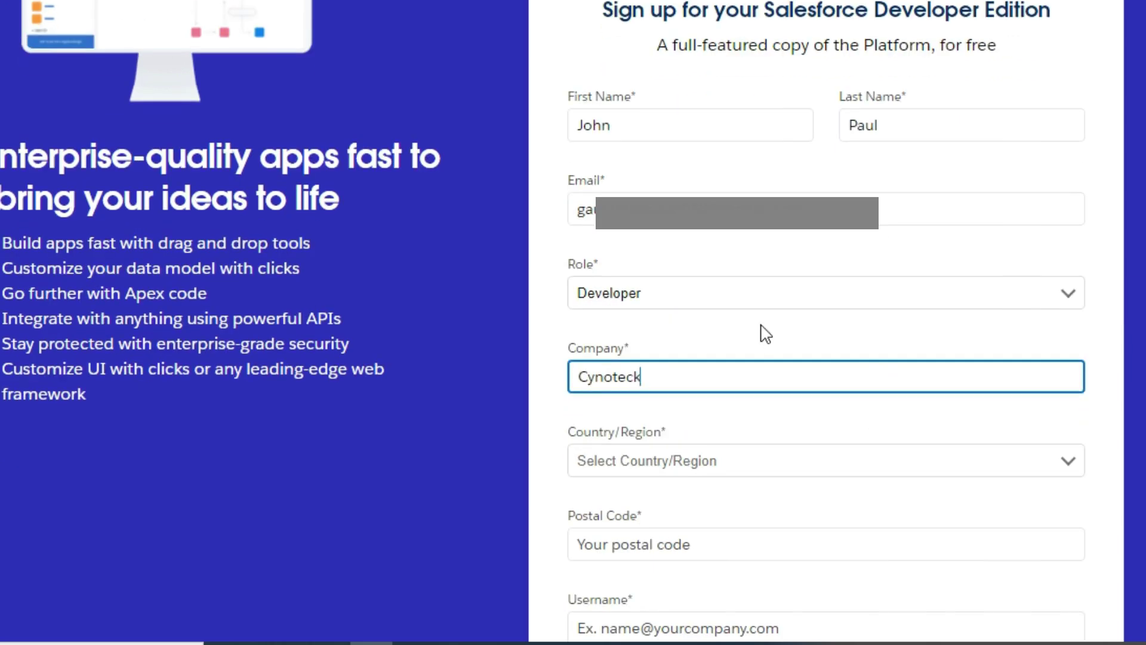
pyautogui.scroll(-2, 765, 333)
pyautogui.click(987, 352)
pyautogui.click(581, 269)
pyautogui.scroll(-2, 582, 270)
pyautogui.press('Tab')
pyautogui.write('24')
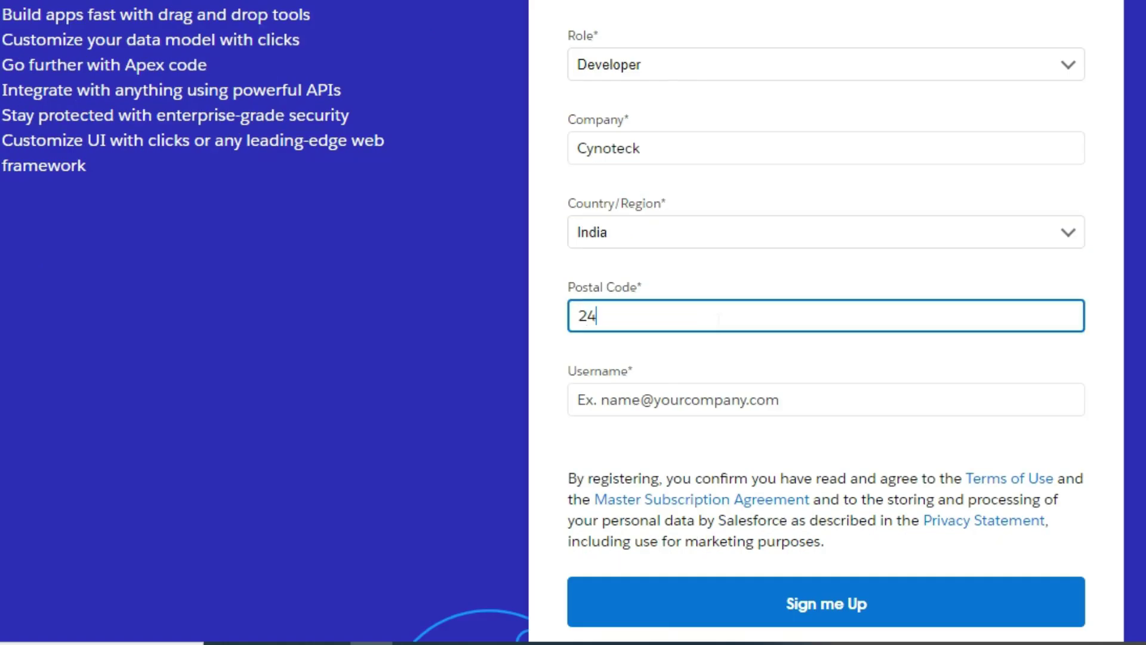
pyautogui.write('8001')
pyautogui.press('Tab')
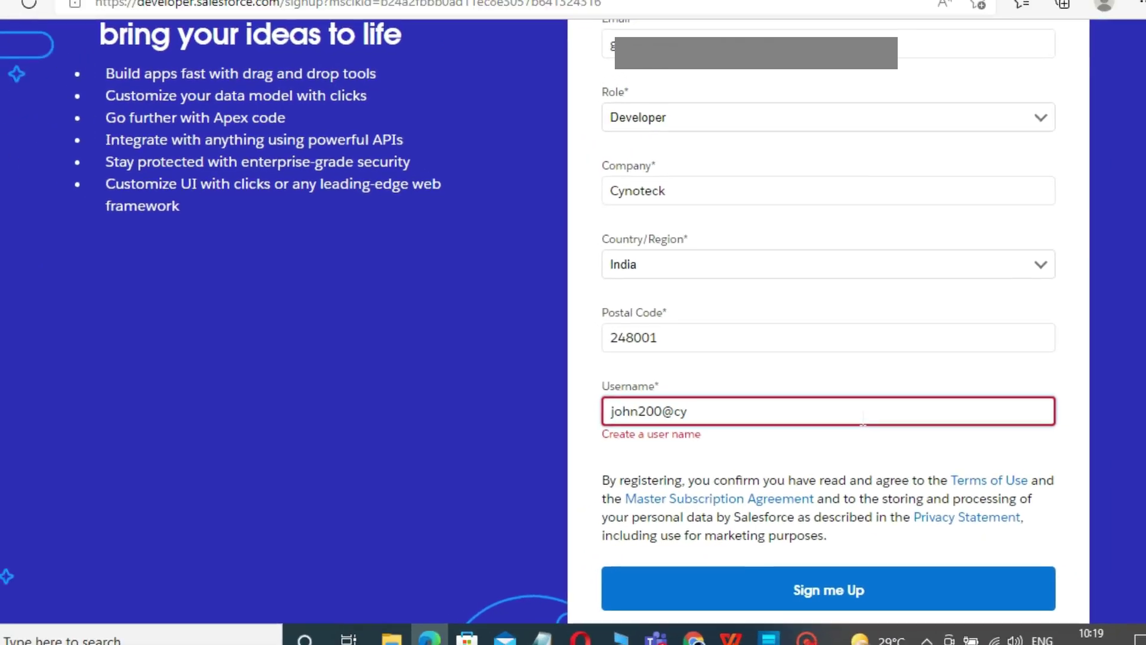
pyautogui.scroll(-3, 812, 438)
pyautogui.click(813, 437)
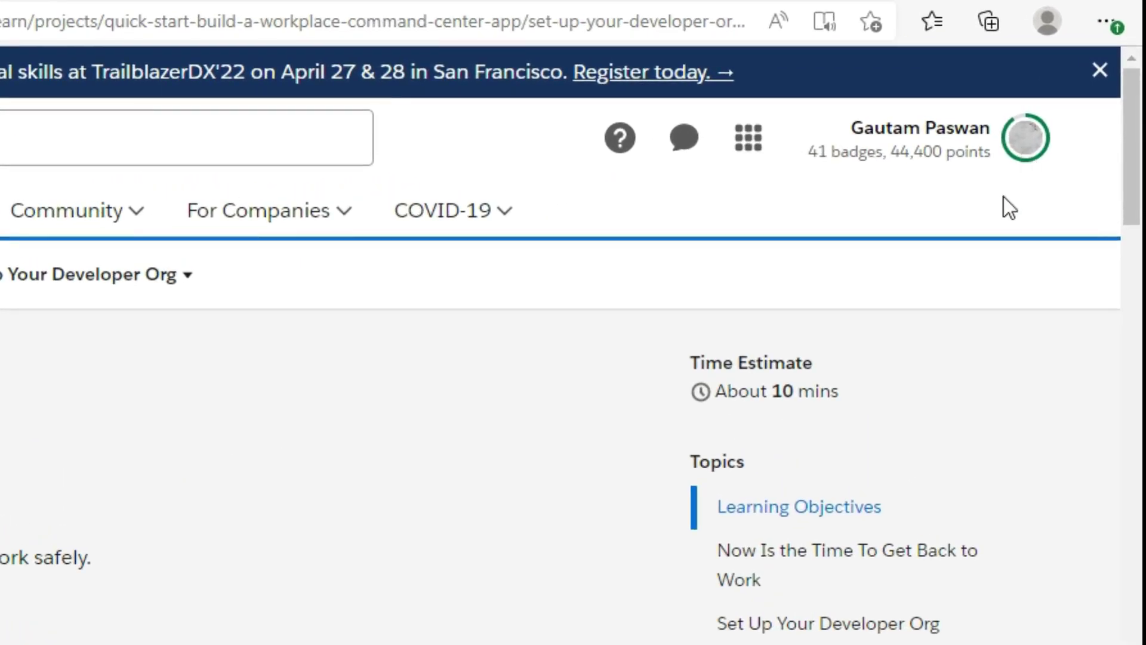
# Step: Go to Hands-On Orgs from the profile menu and start connecting a new org
pyautogui.click(1024, 144)
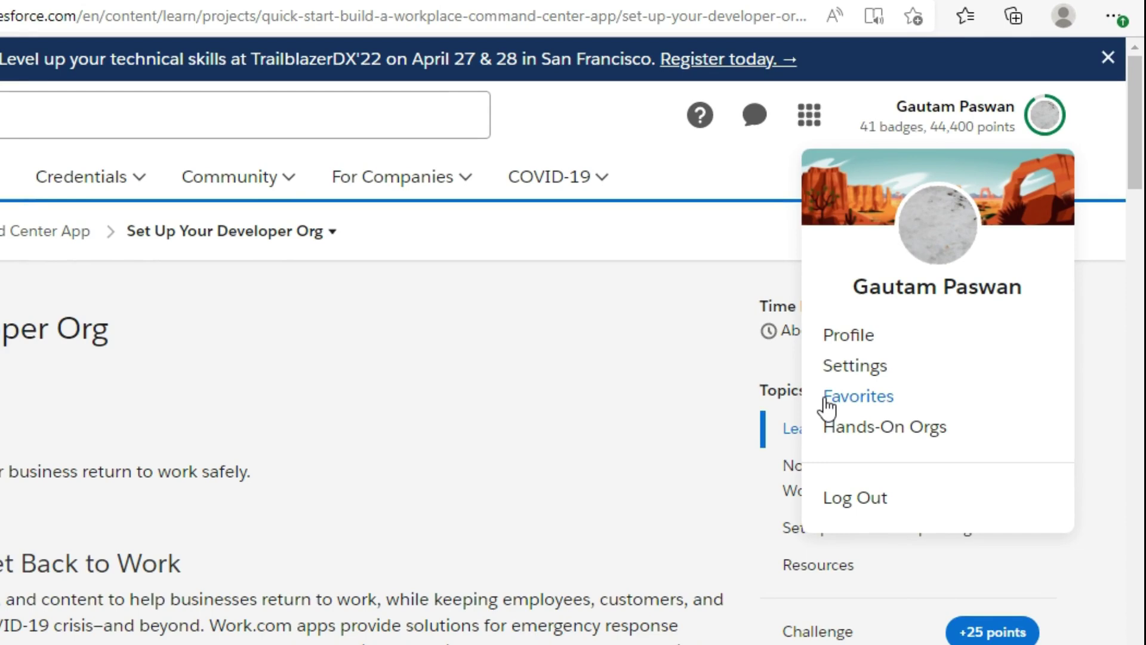
pyautogui.click(843, 434)
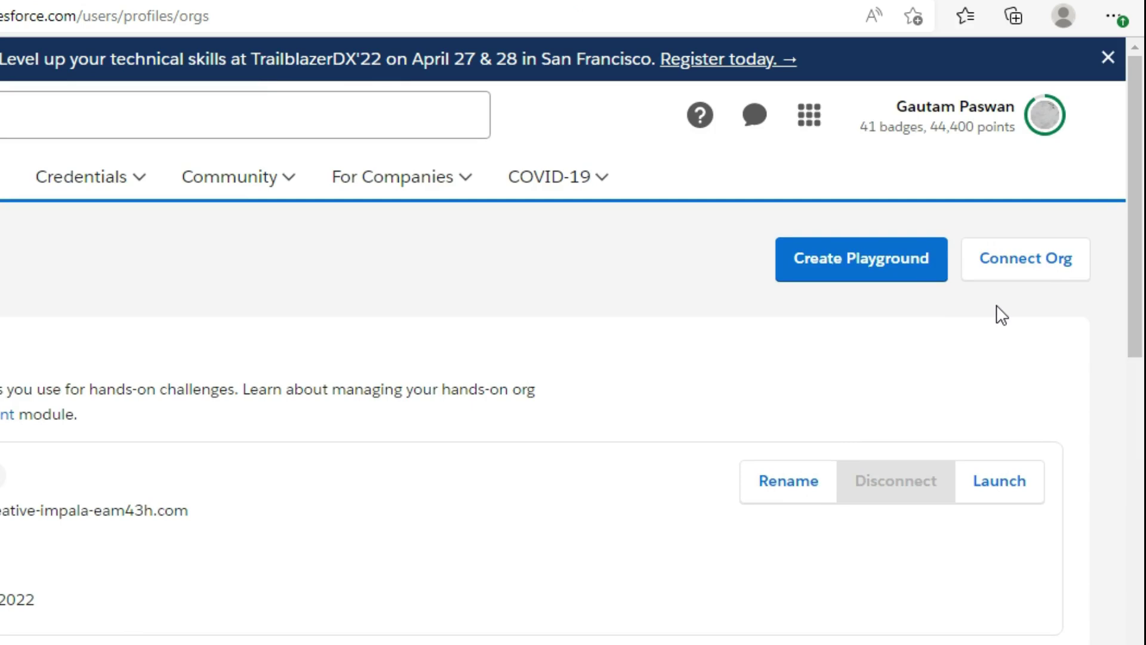
pyautogui.click(982, 272)
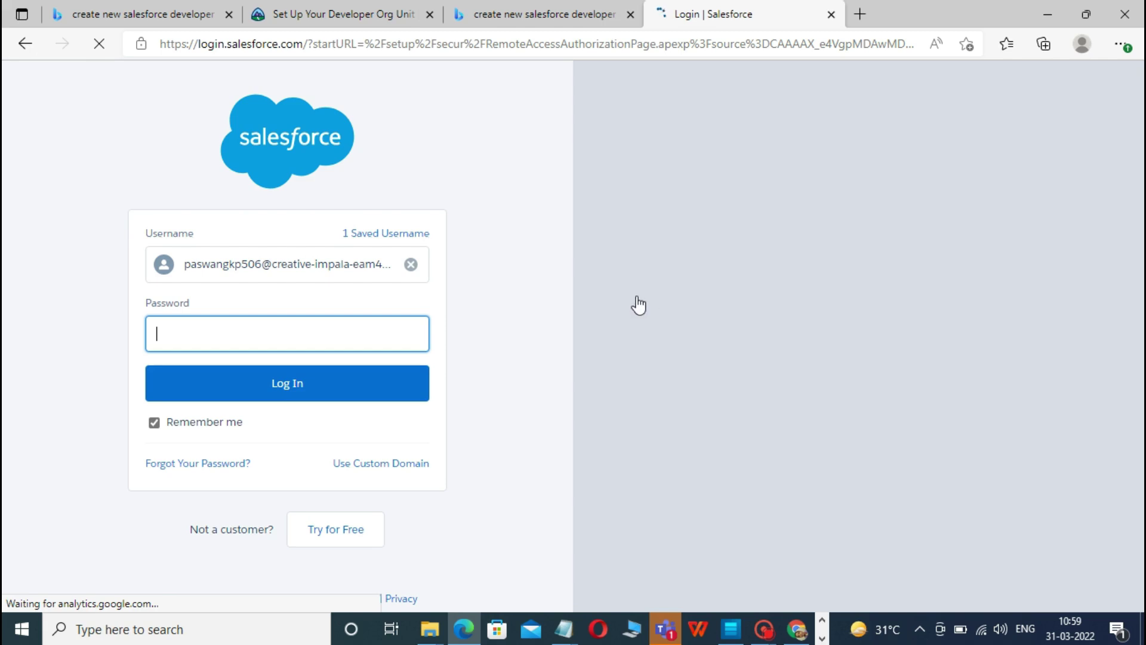
# Step: Replace the saved username with the new org's username, enter the password, and log in
pyautogui.click(412, 265)
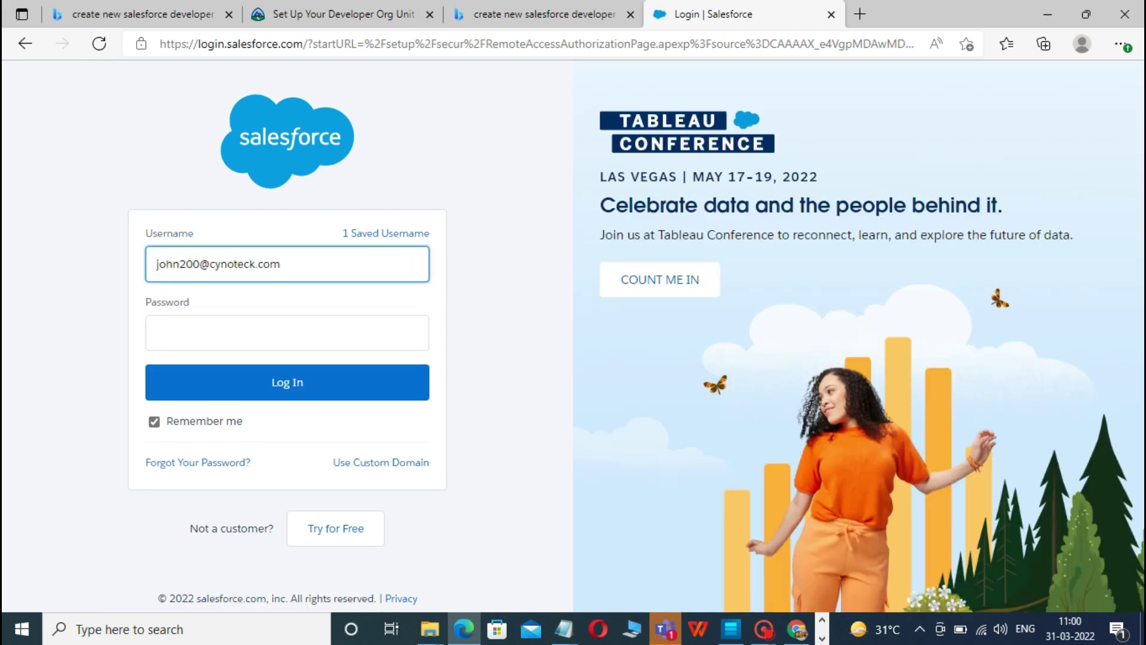
pyautogui.press('Tab')
pyautogui.write('•••••••••••••')
pyautogui.click(312, 389)
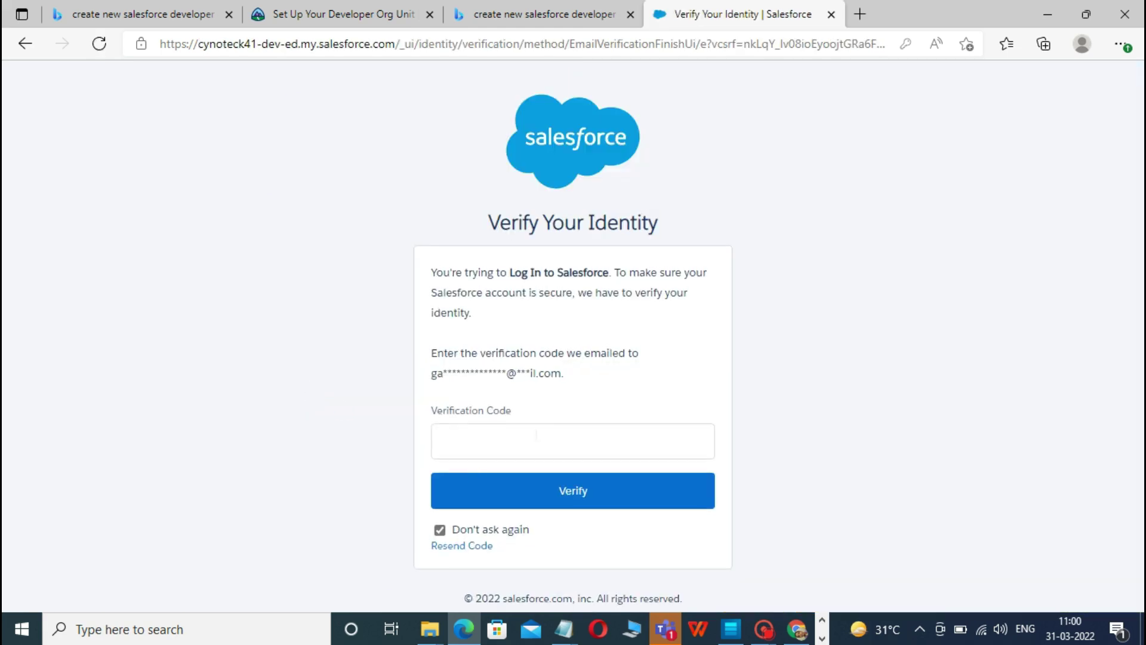
# Step: Enter the emailed verification code and verify the login
pyautogui.click(536, 435)
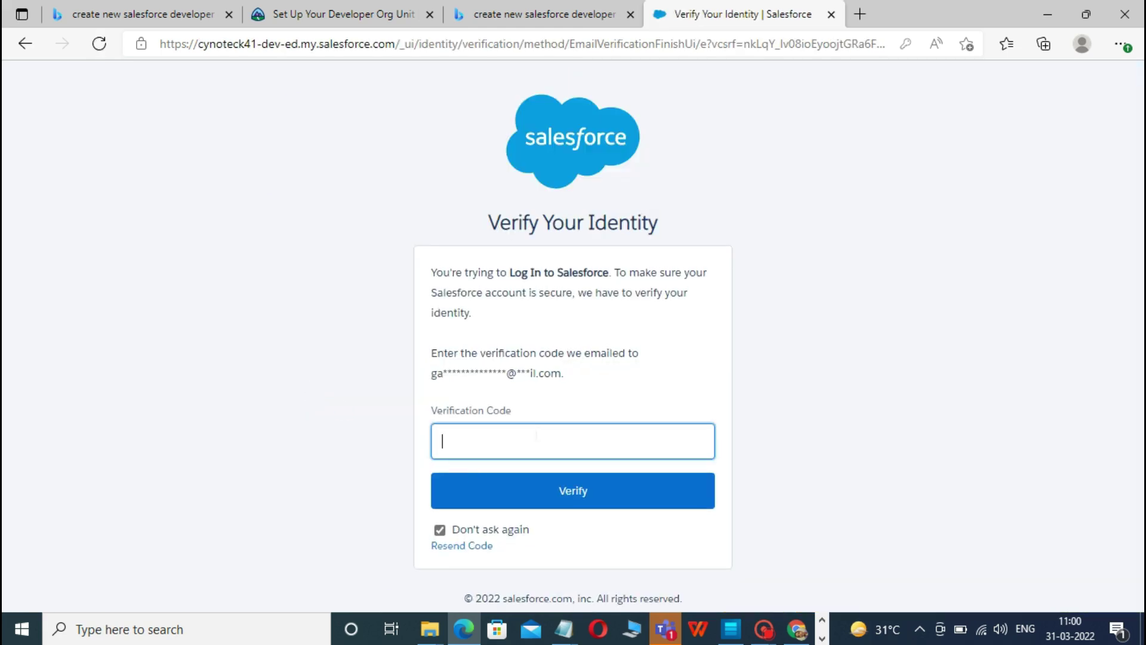
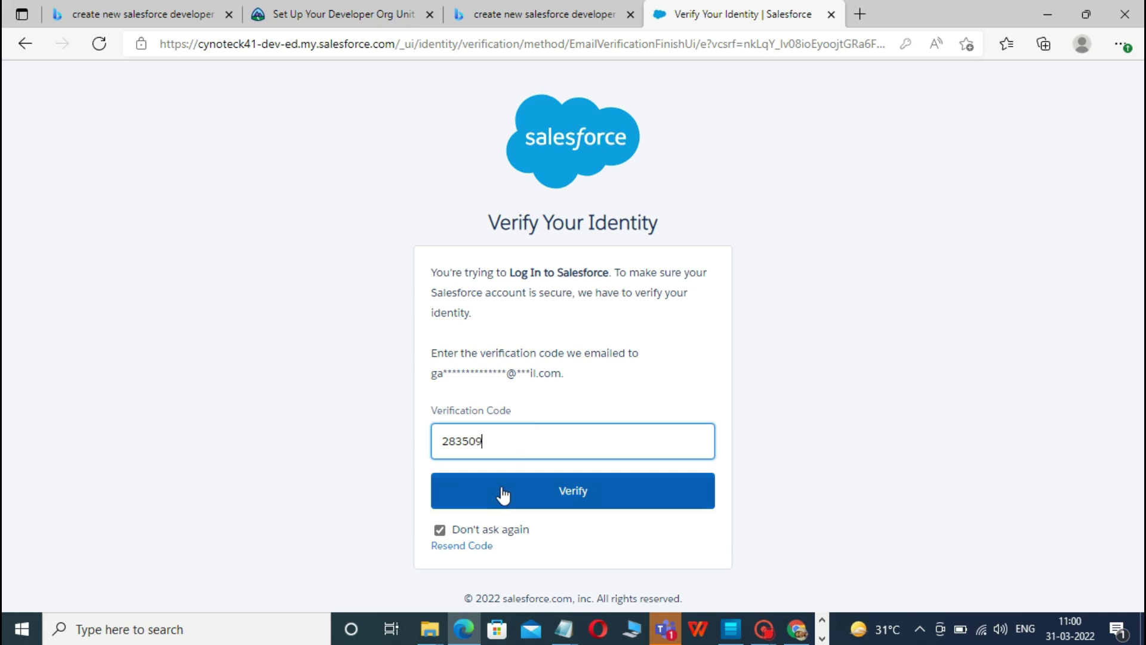
pyautogui.click(501, 494)
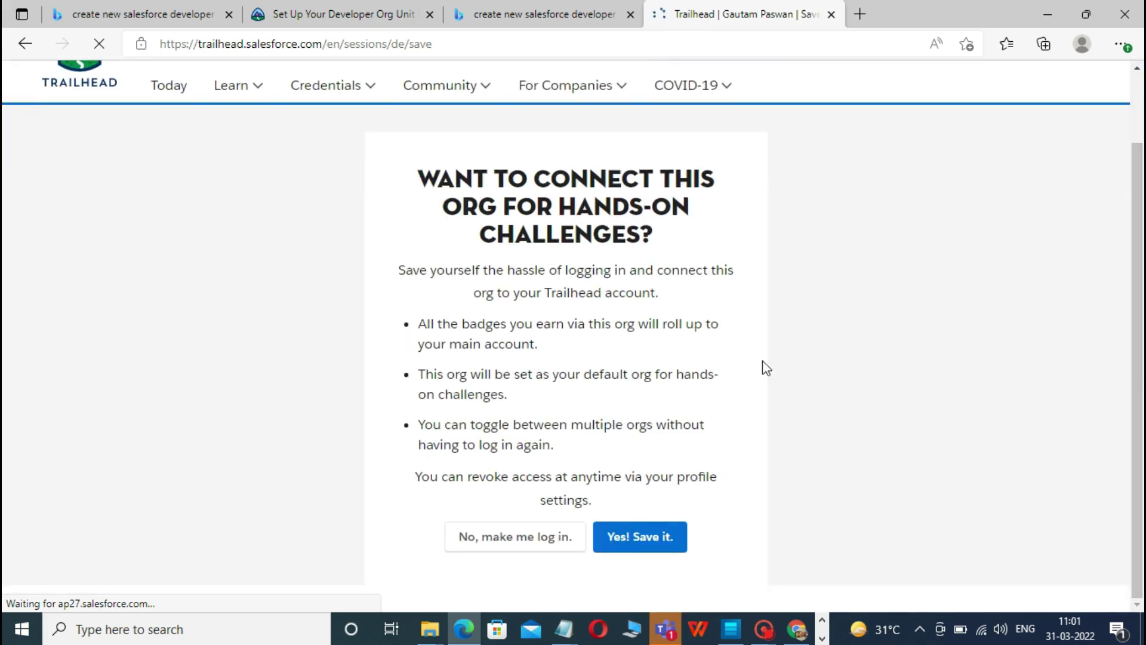
# Step: Confirm saving the org to Trailhead and review it in the Connected Orgs list
pyautogui.click(625, 539)
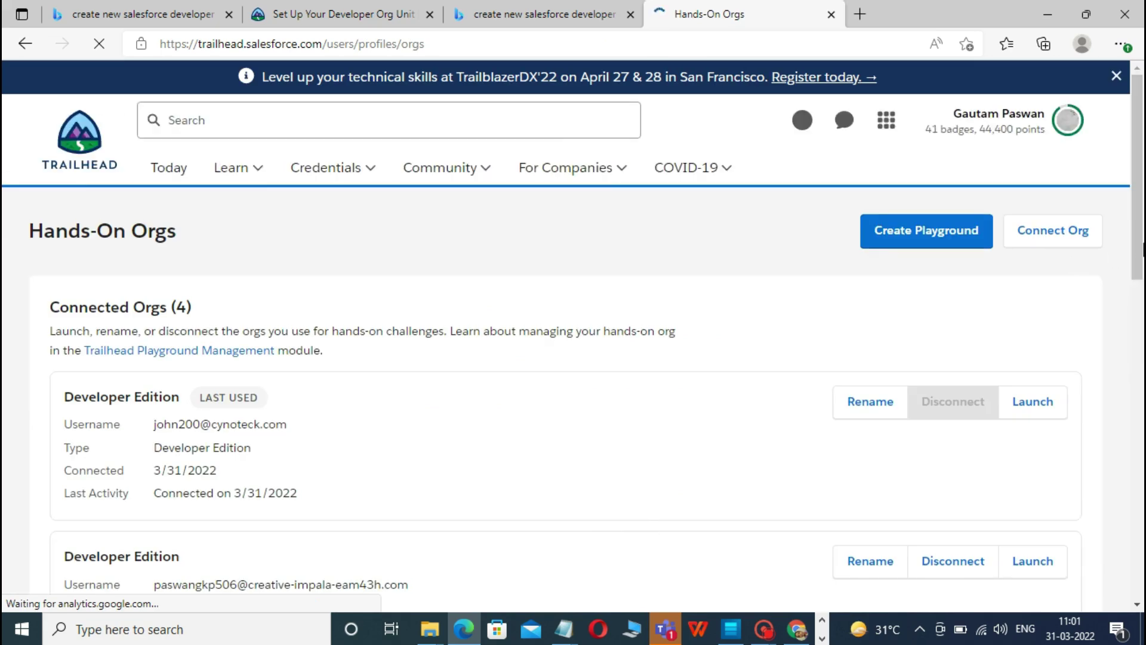
pyautogui.scroll(-3, 1142, 250)
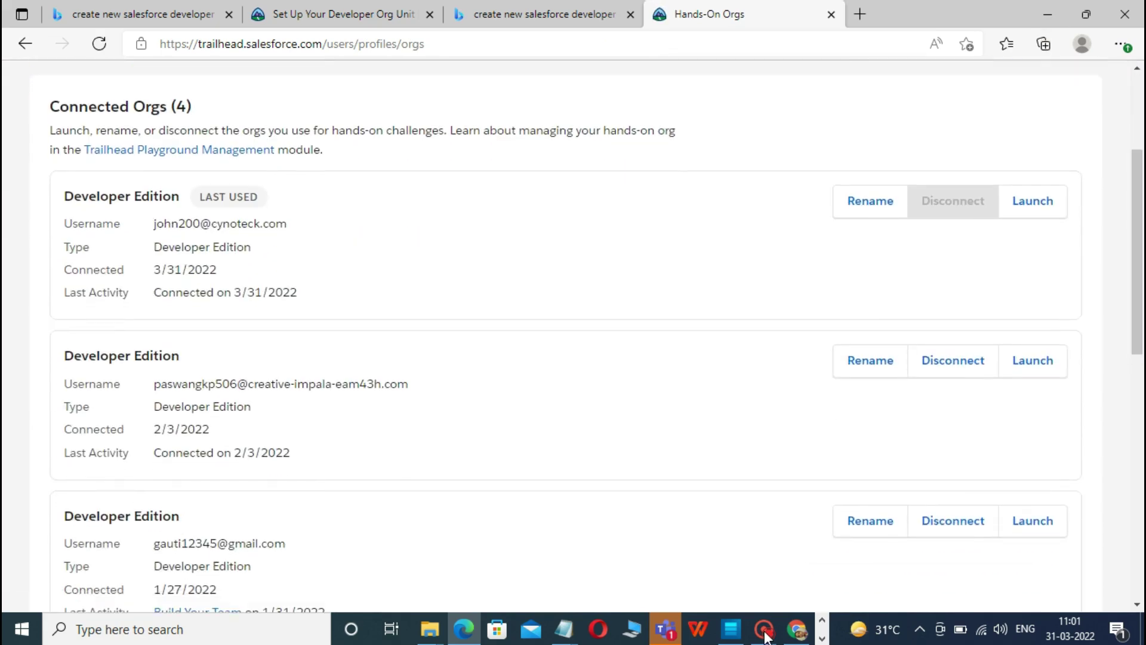